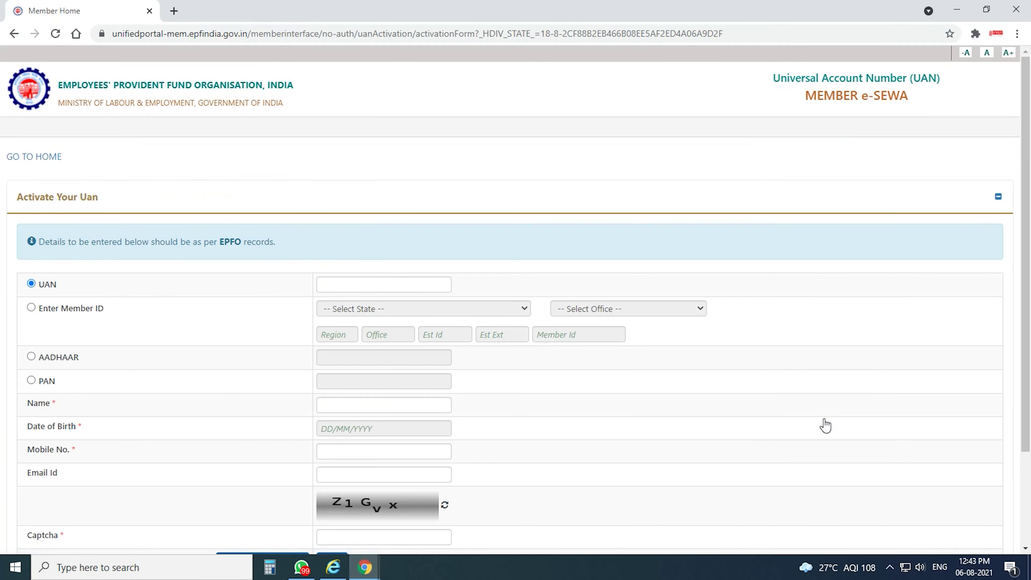
- Fill in the member's UAN, name and date of birth in the Activate Your UAN form
scroll(784, 363, down, 3)
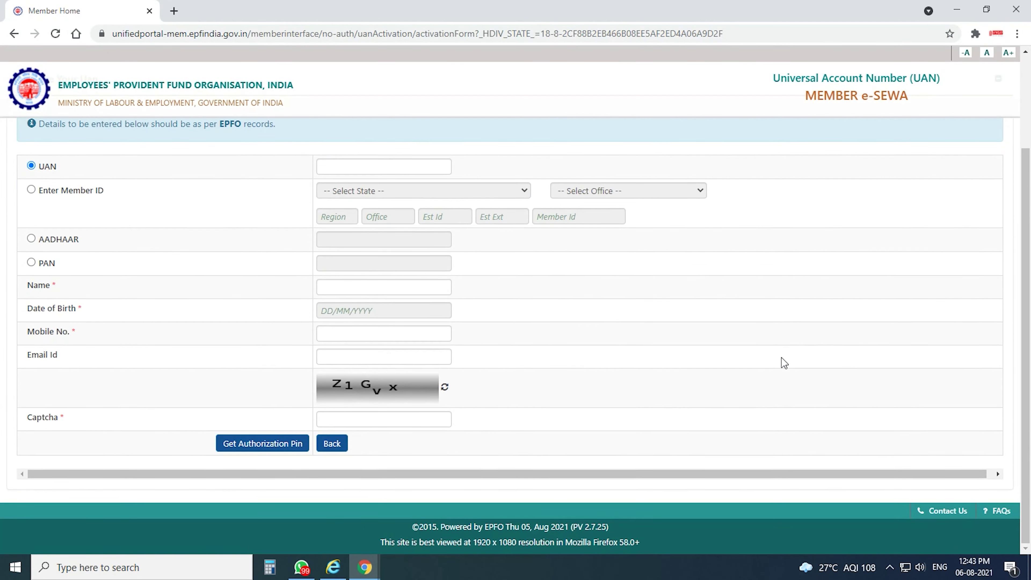
scroll(785, 363, up, 3)
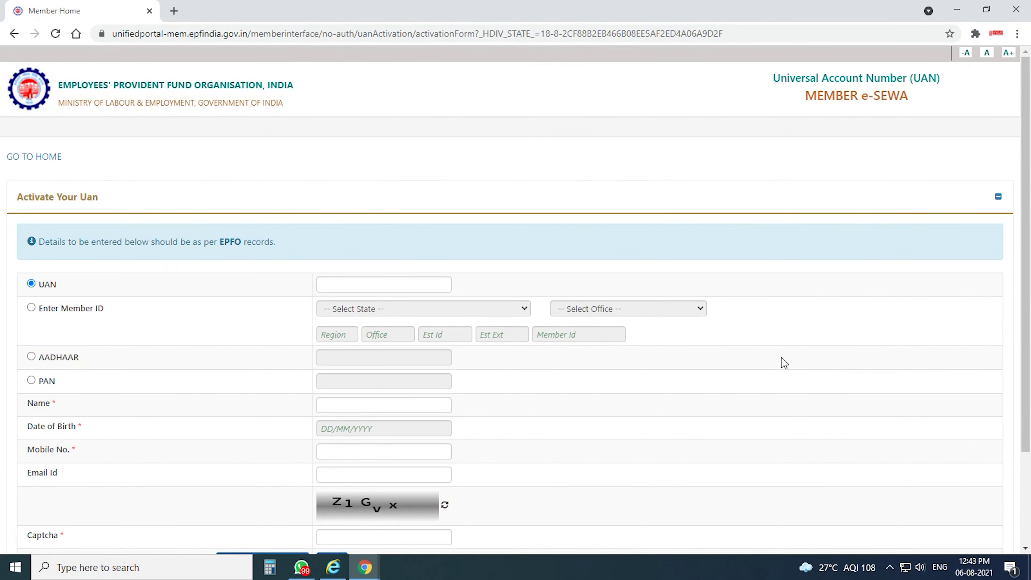
scroll(784, 363, down, 3)
scroll(784, 363, up, 2)
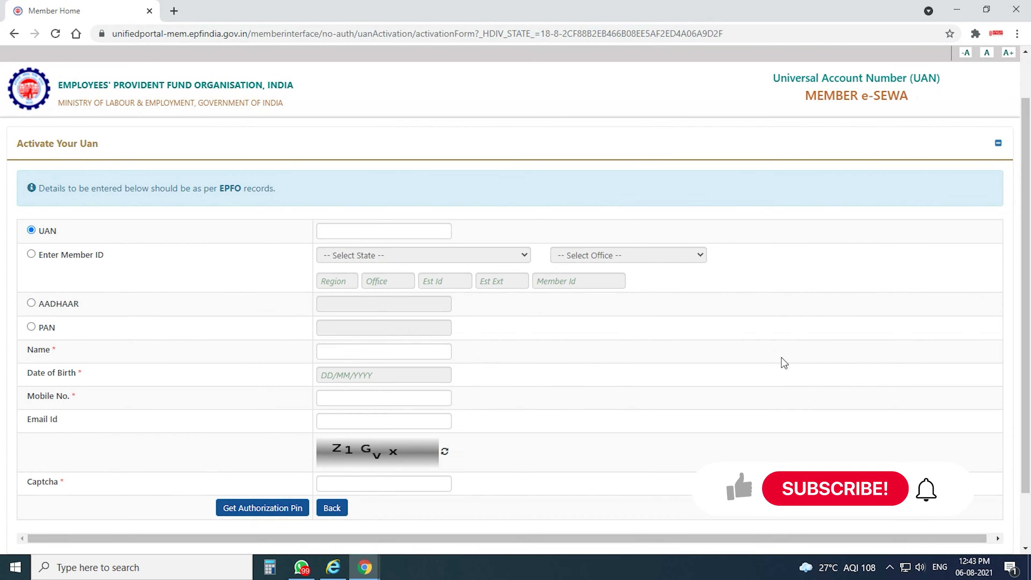
click(365, 231)
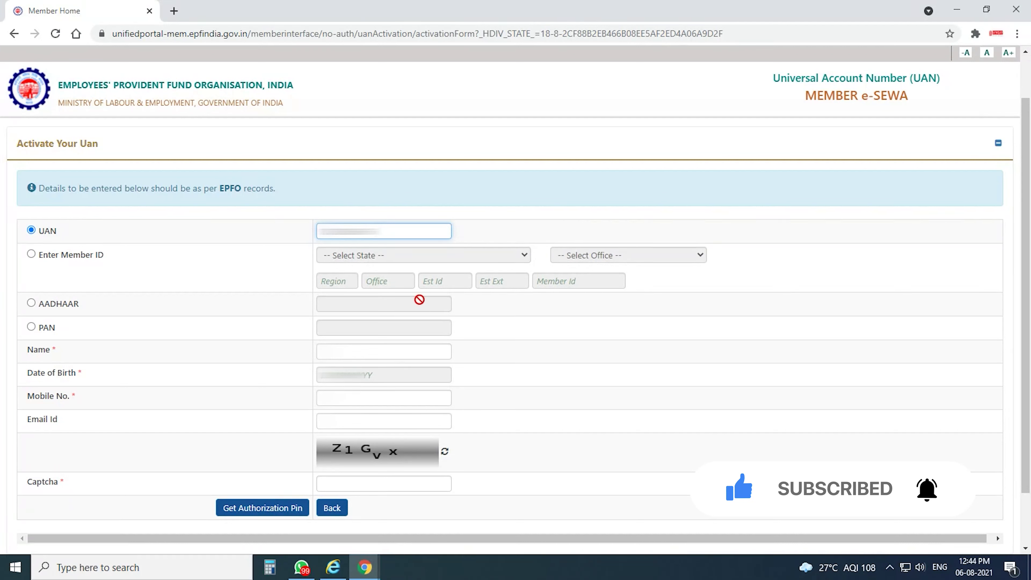
click(352, 357)
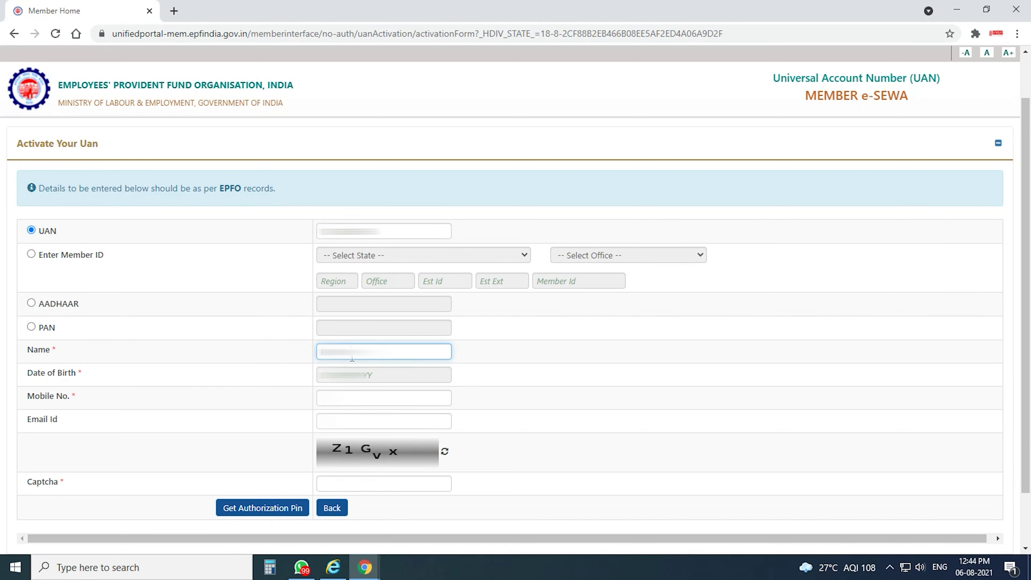
text(kum)
click(407, 460)
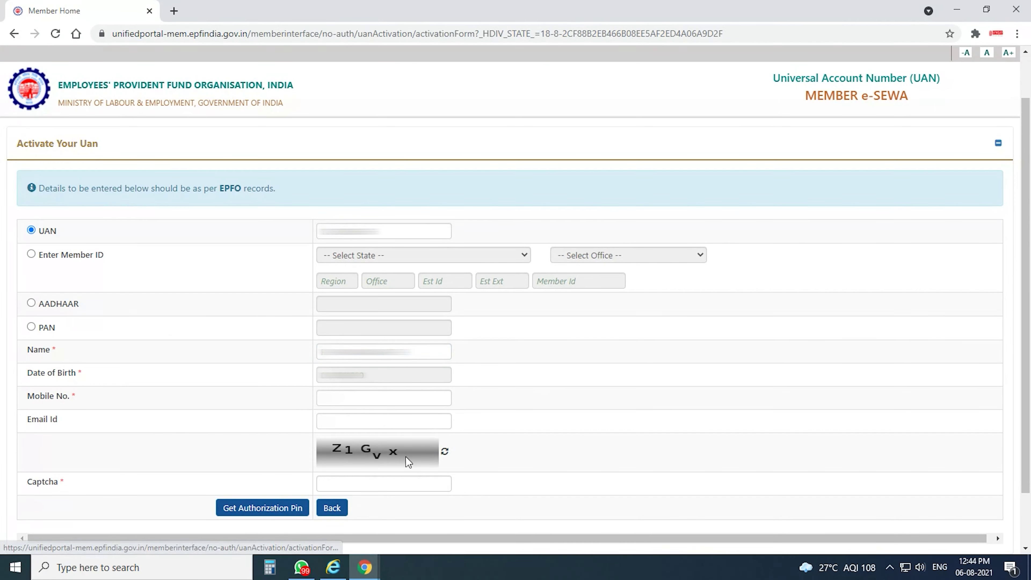
- Enter the member's mobile number, e-mail address and captcha text, and request the authorization PIN
click(377, 398)
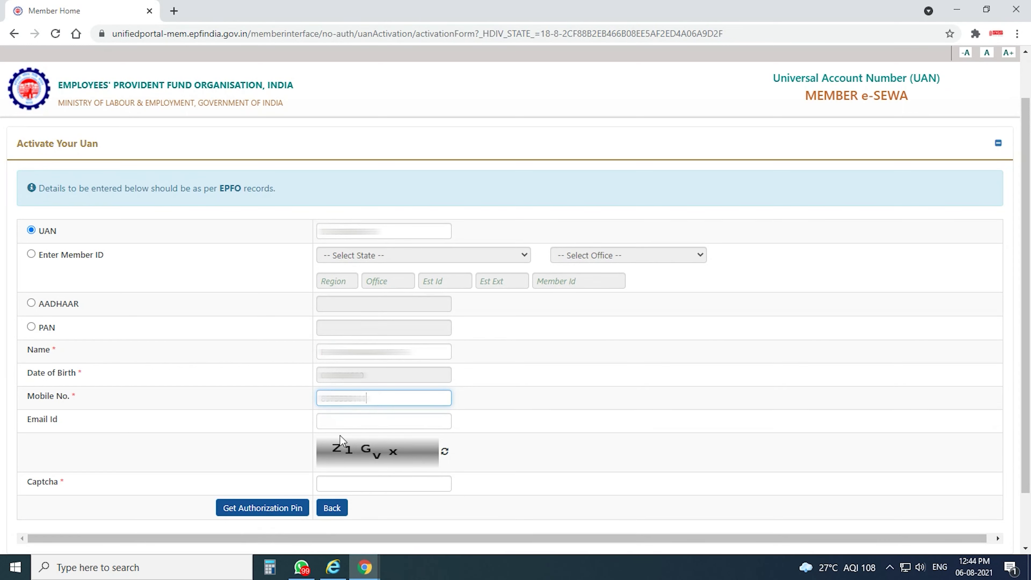
click(346, 420)
click(384, 484)
text(Z1Gvx)
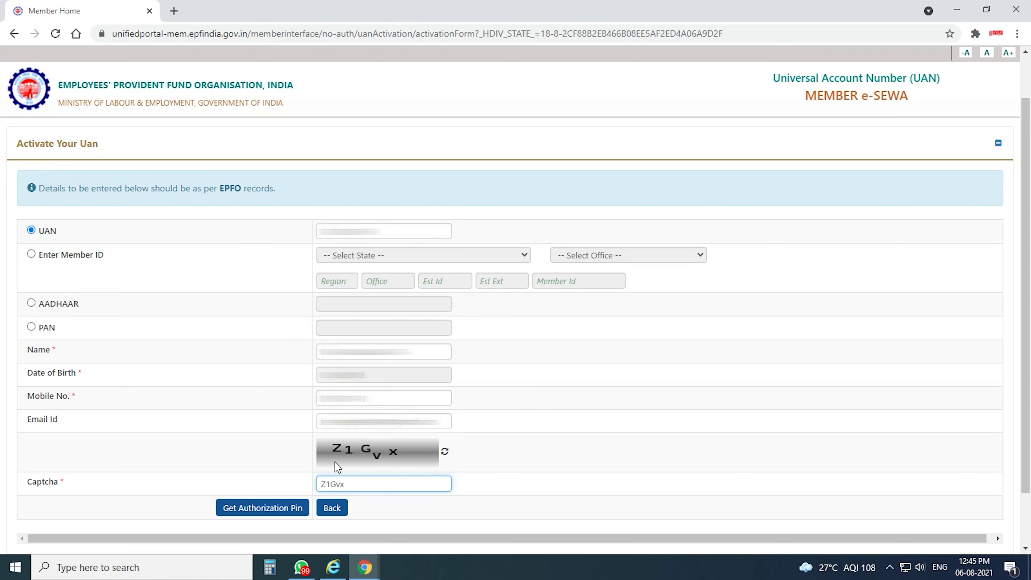
click(263, 508)
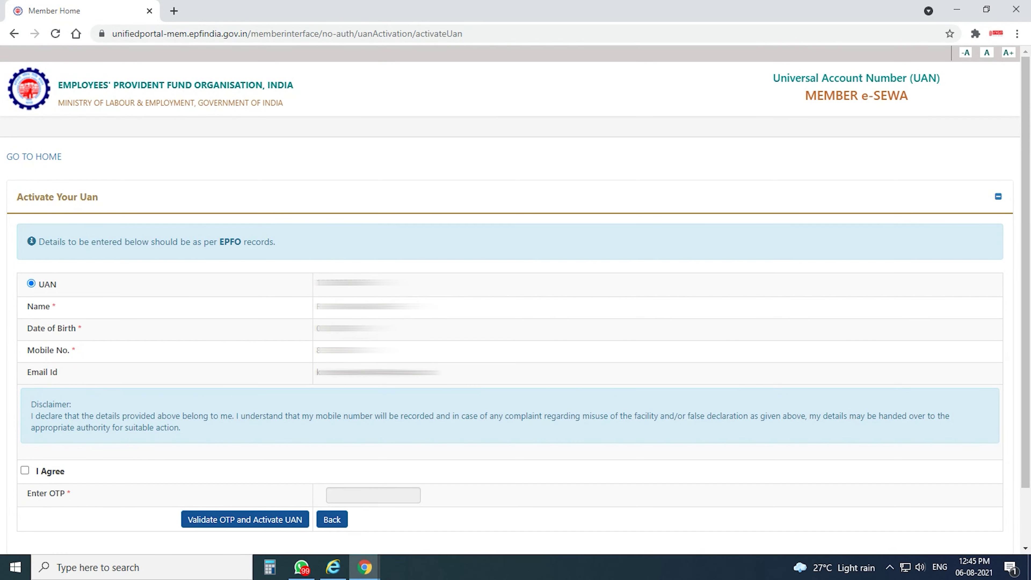
- Agree to the disclaimer, enter the OTP, and validate it to activate the UAN
click(25, 471)
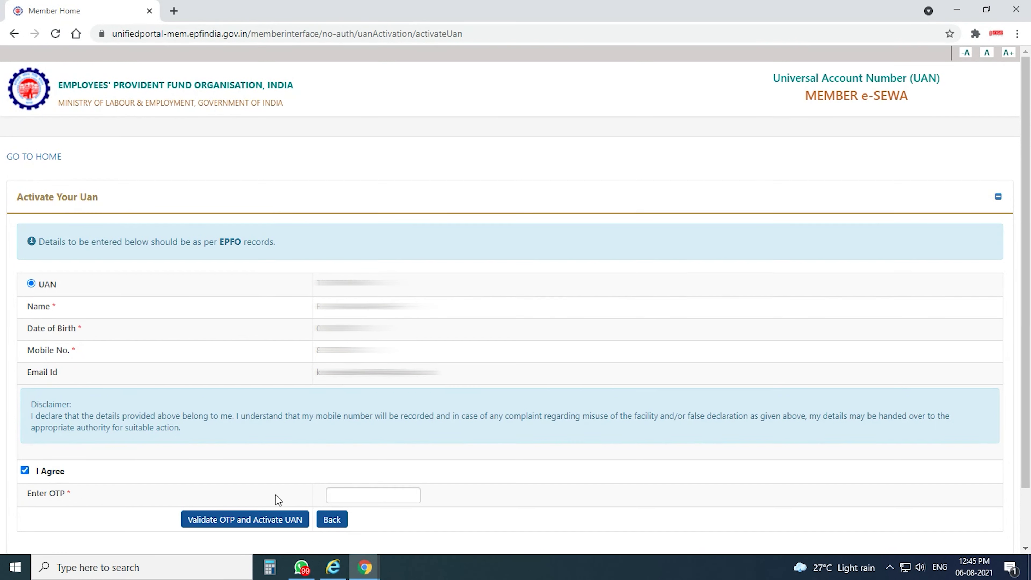
click(334, 494)
text(••••)
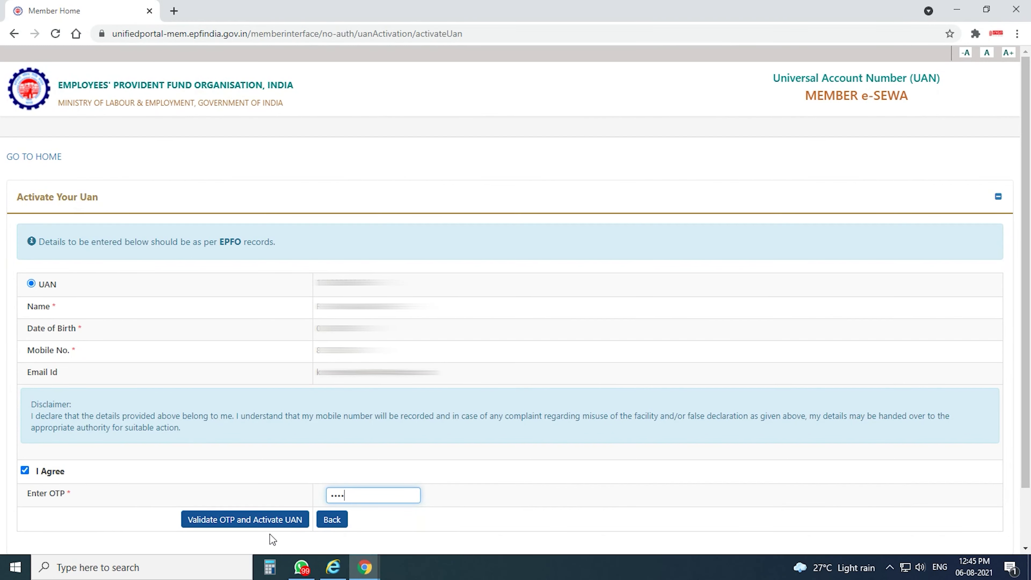
click(259, 524)
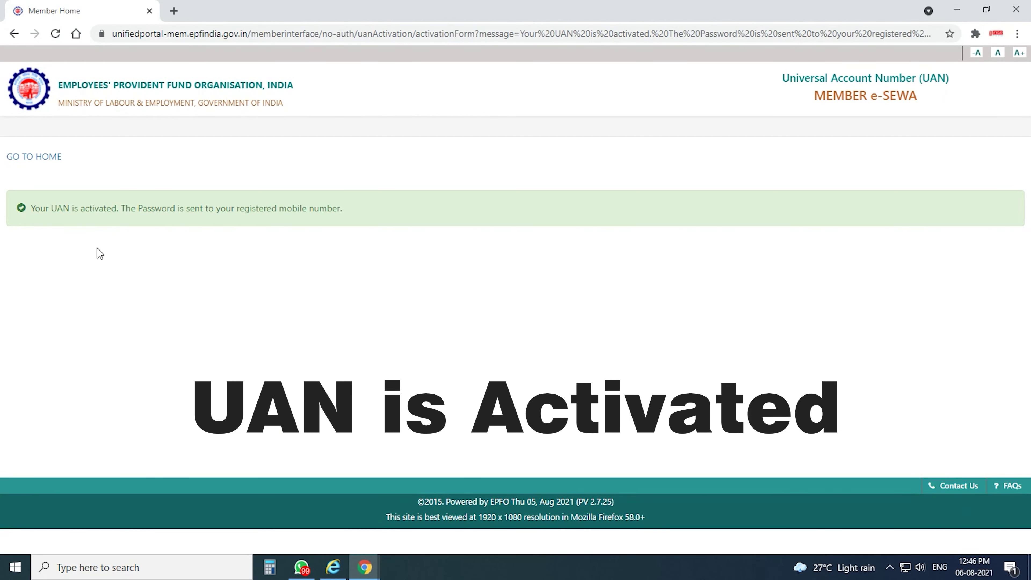
- Return from the activation confirmation page to the member portal's home page
drag(30, 208, 357, 212)
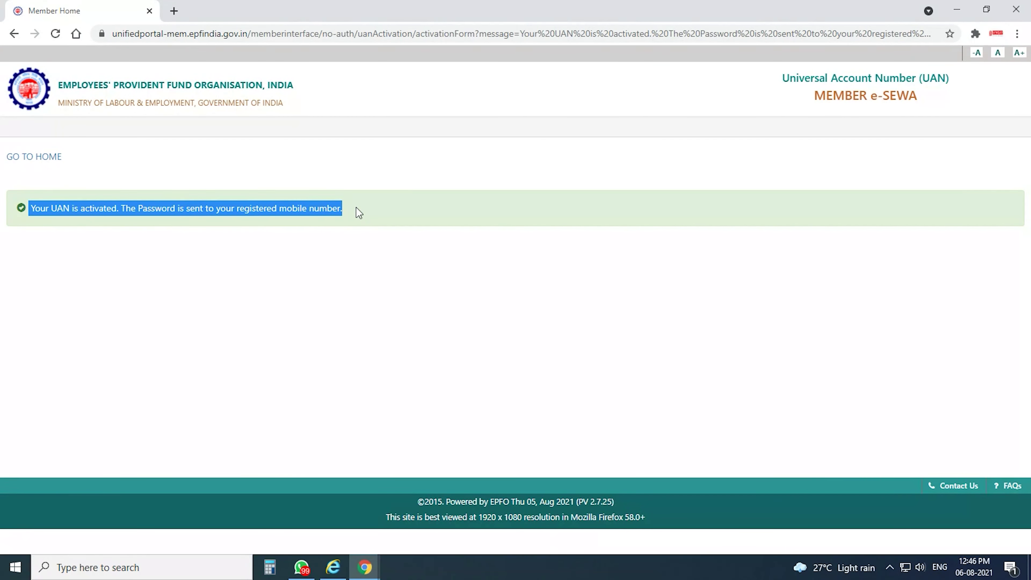
click(325, 242)
click(39, 158)
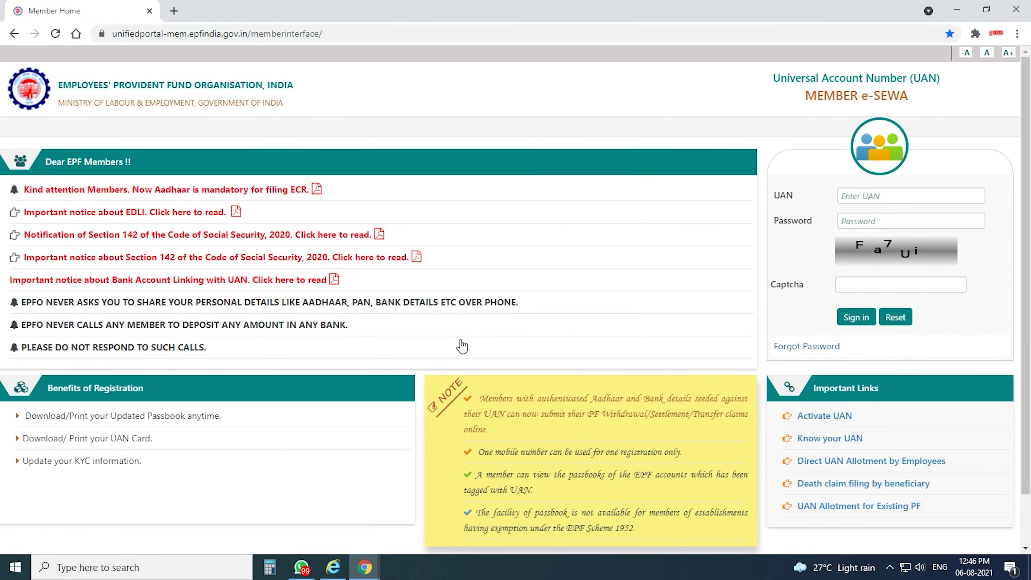
- Sign in with the member's UAN, the account password and the captcha text, and postpone the e-nomination filing
click(862, 190)
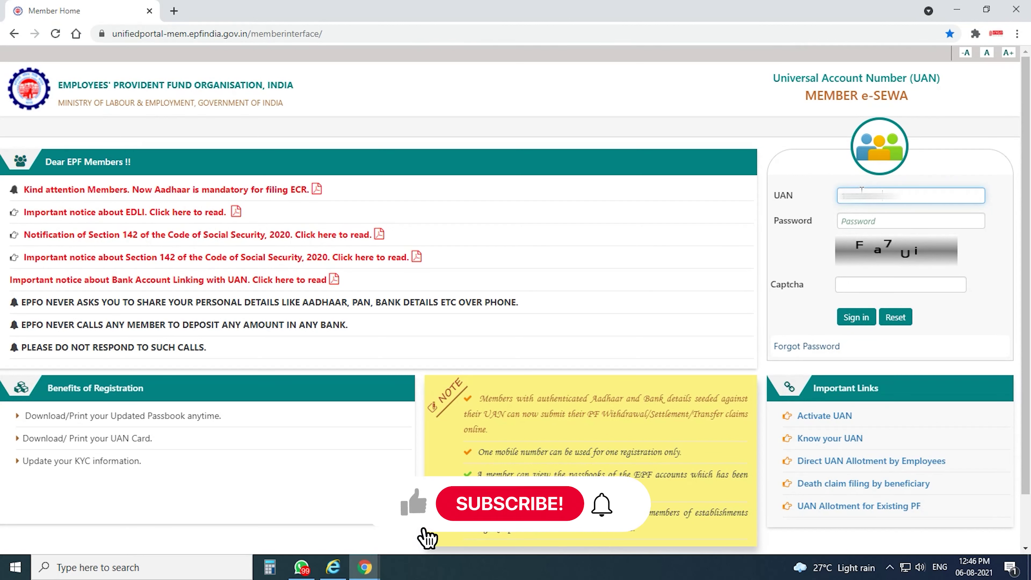
key(Tab)
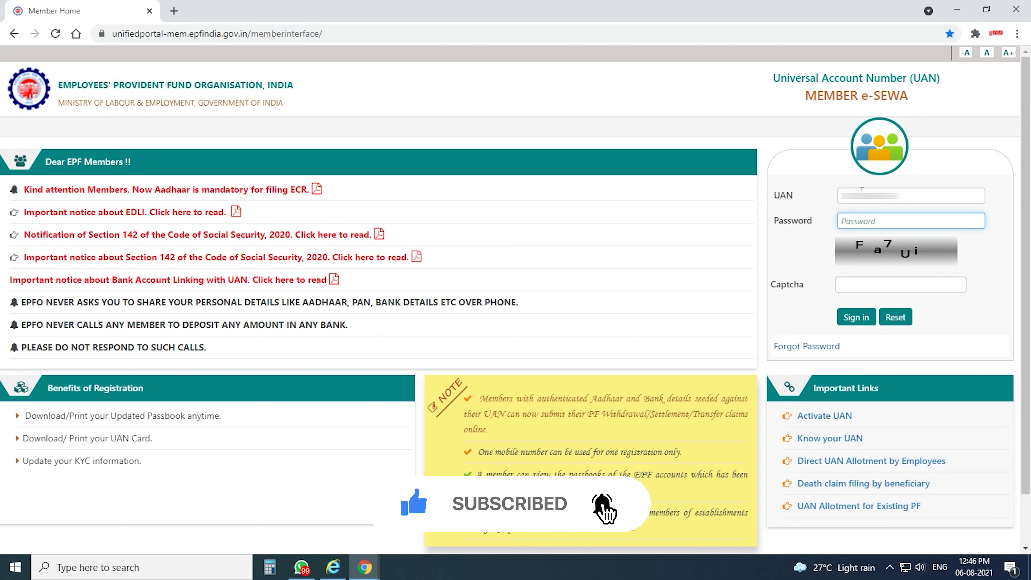
text(••••••)
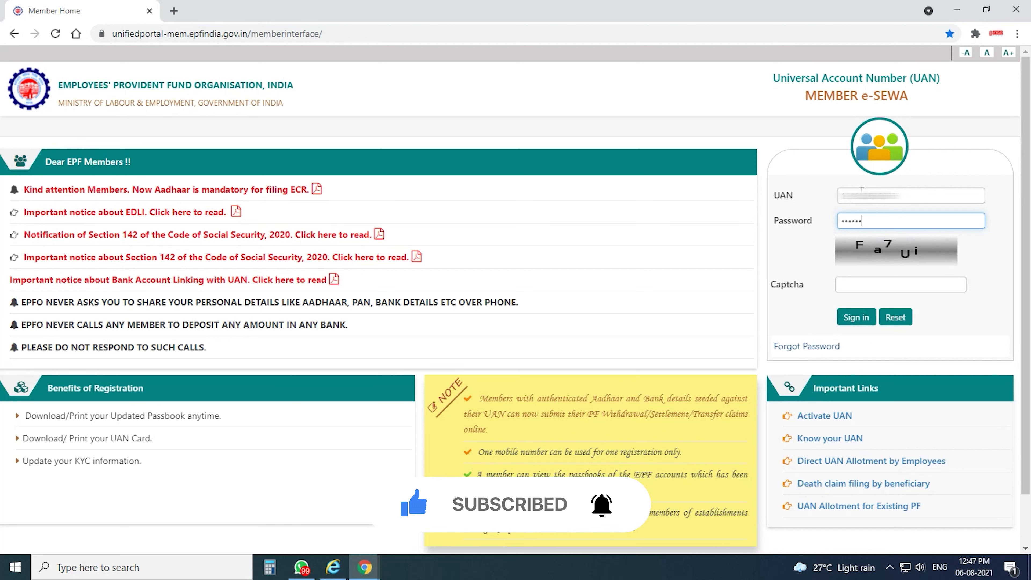
text(••••••)
key(Tab)
text(Fa7)
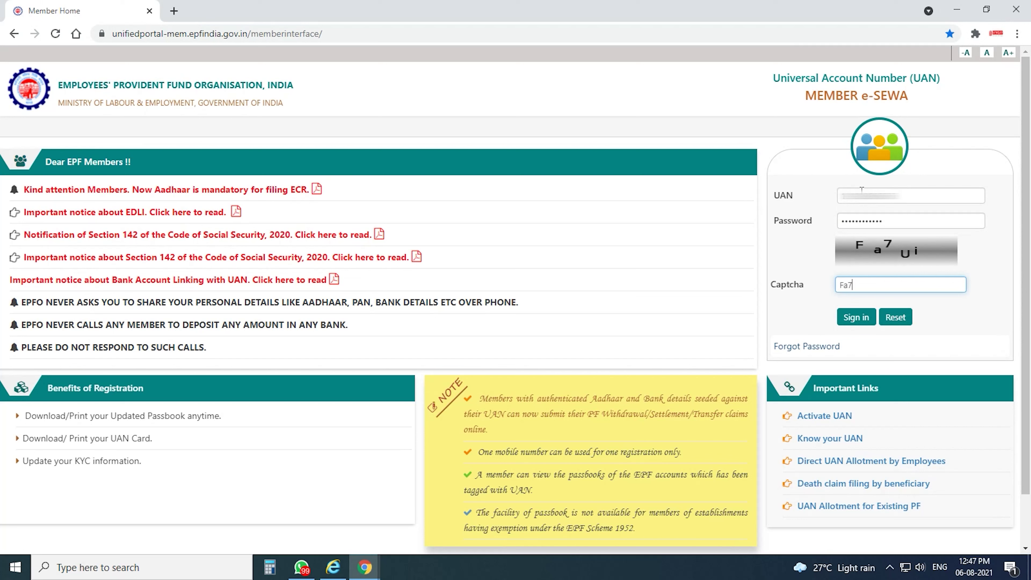
text(Ui)
click(857, 317)
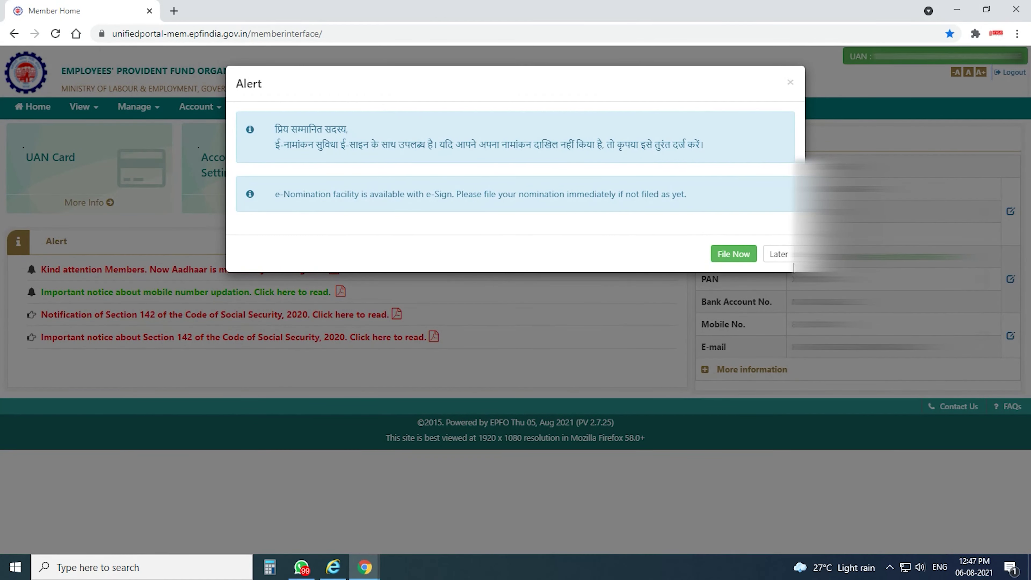
click(791, 260)
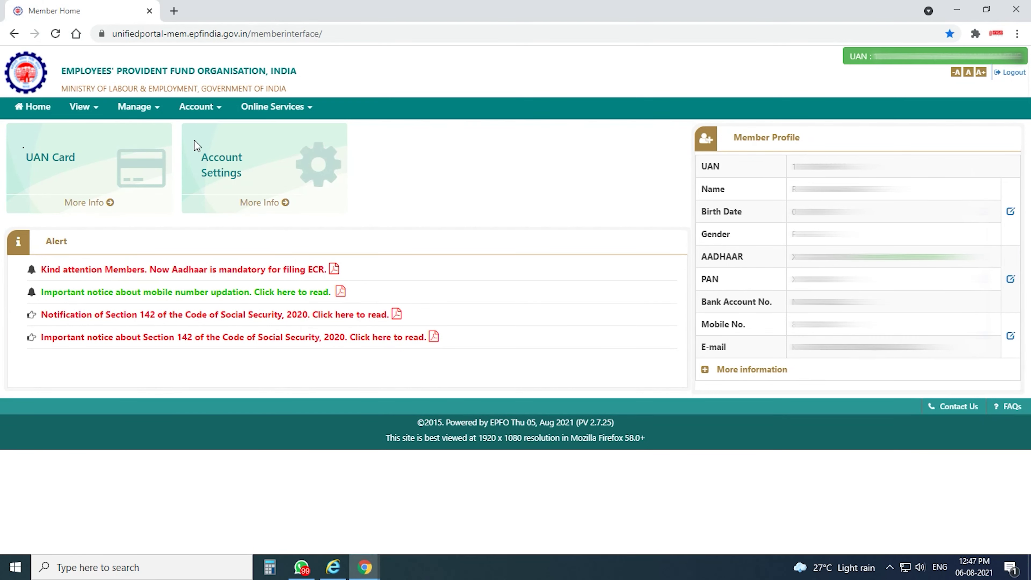
- Open the account's password change form and enter the old password
click(209, 116)
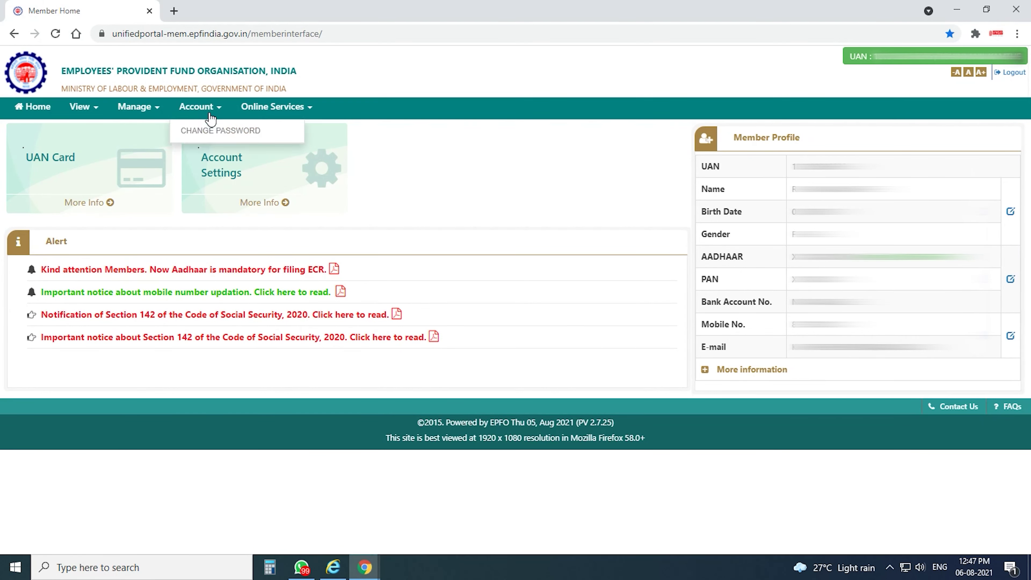
click(271, 136)
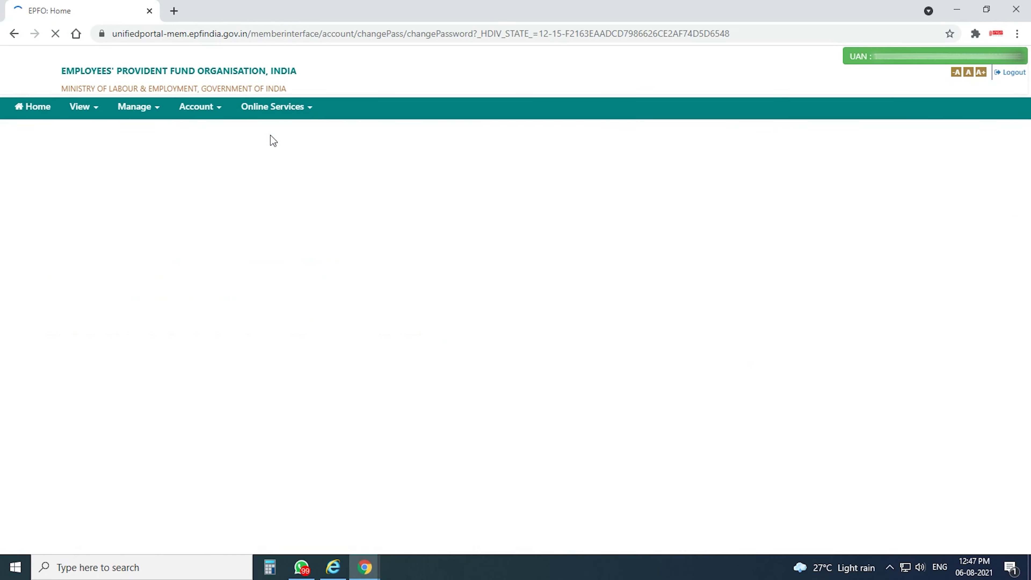
click(392, 164)
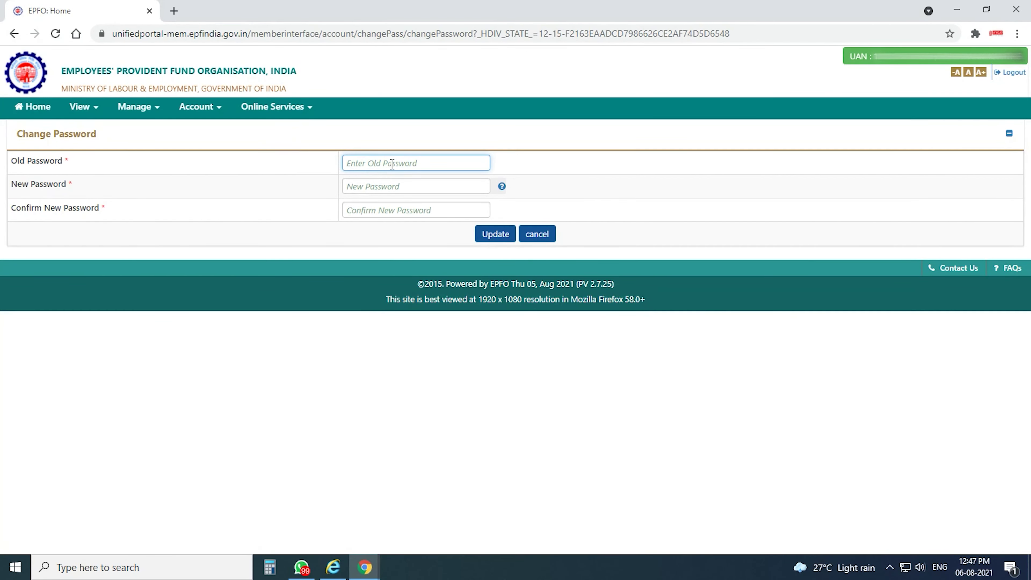
text(•••••)
key(BackSpace)
key(BackSpace)
key(BackSpace)
key(BackSpace)
key(BackSpace)
text(•••••••••••••)
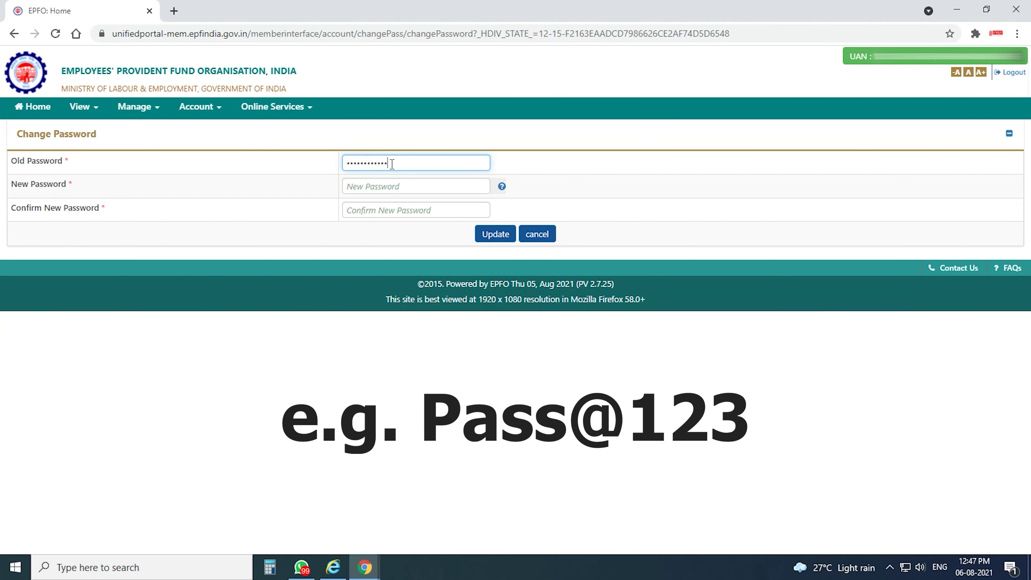
- Enter the new password, repeat it for confirmation, and submit and confirm the password update
click(393, 180)
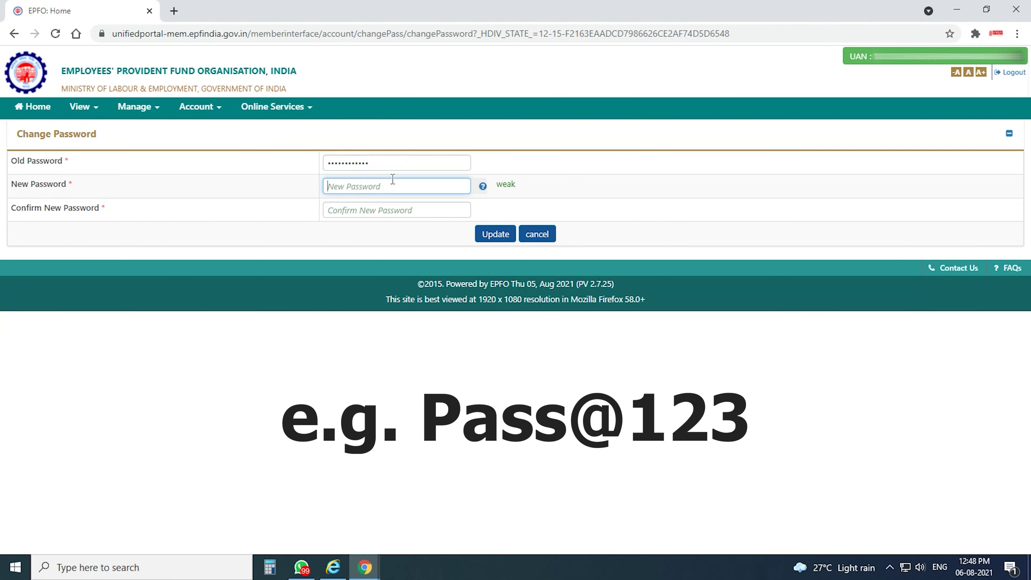
text(••••••••••)
click(375, 216)
text(••••••••••)
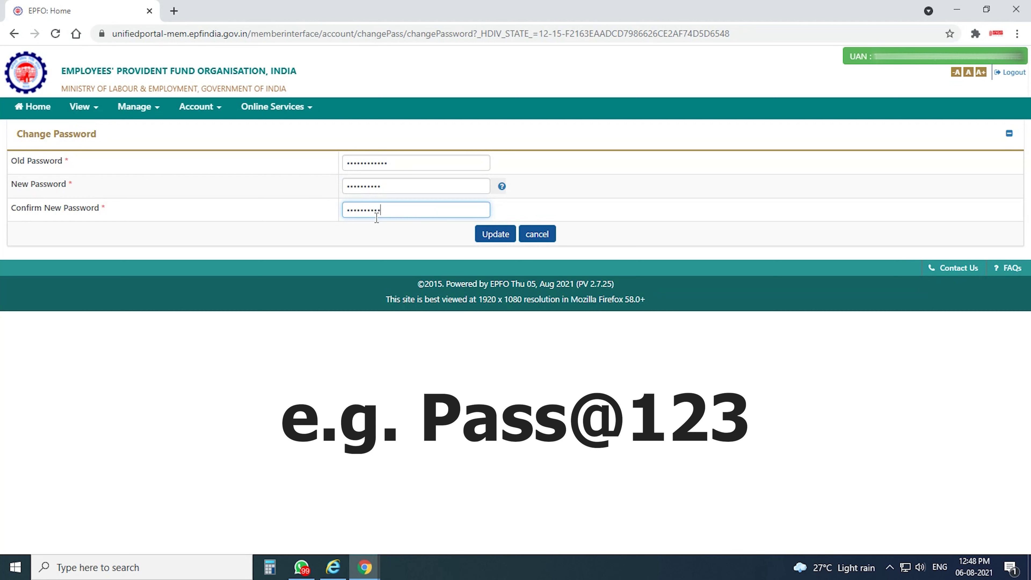
click(414, 250)
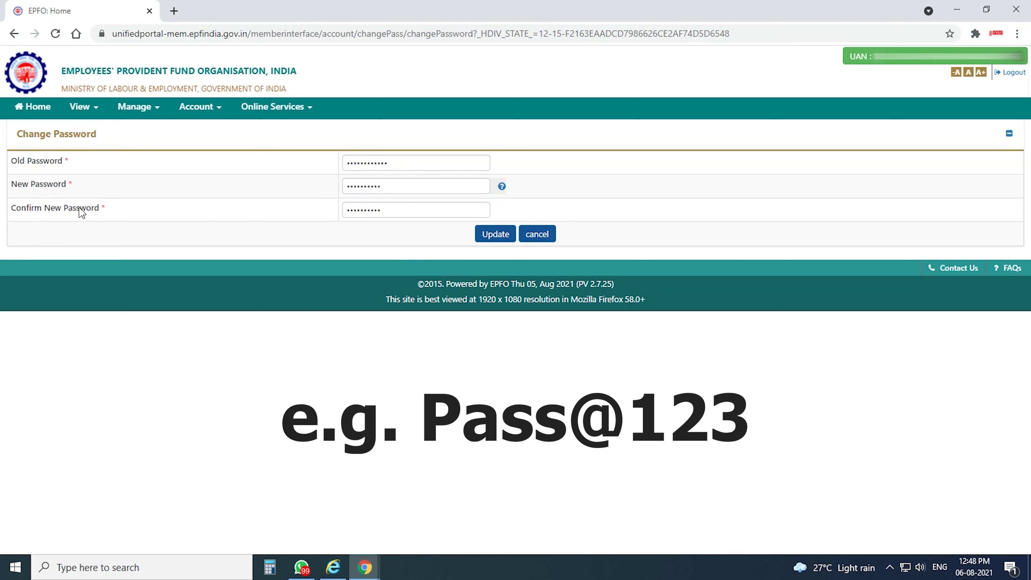
click(496, 235)
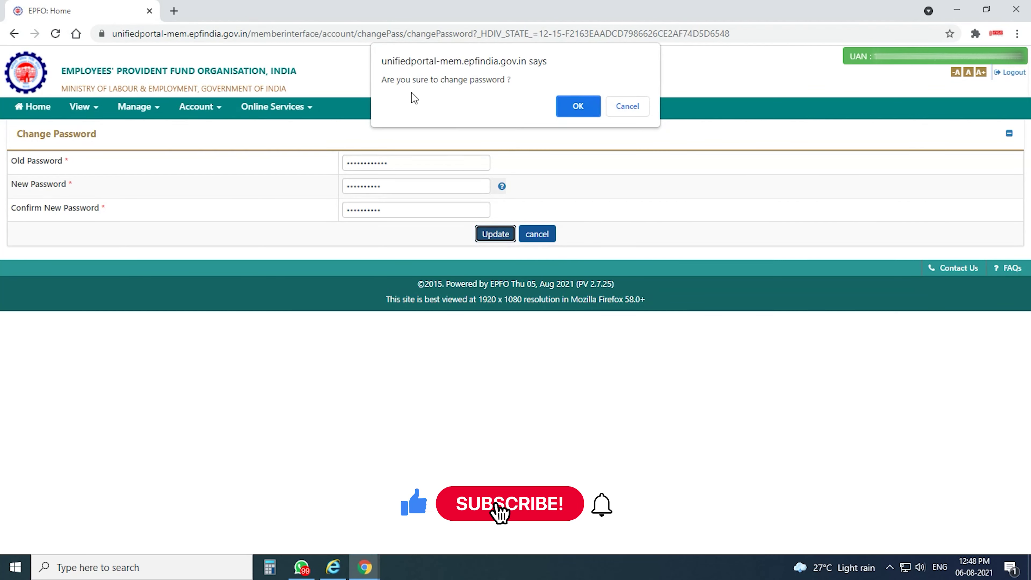
click(580, 106)
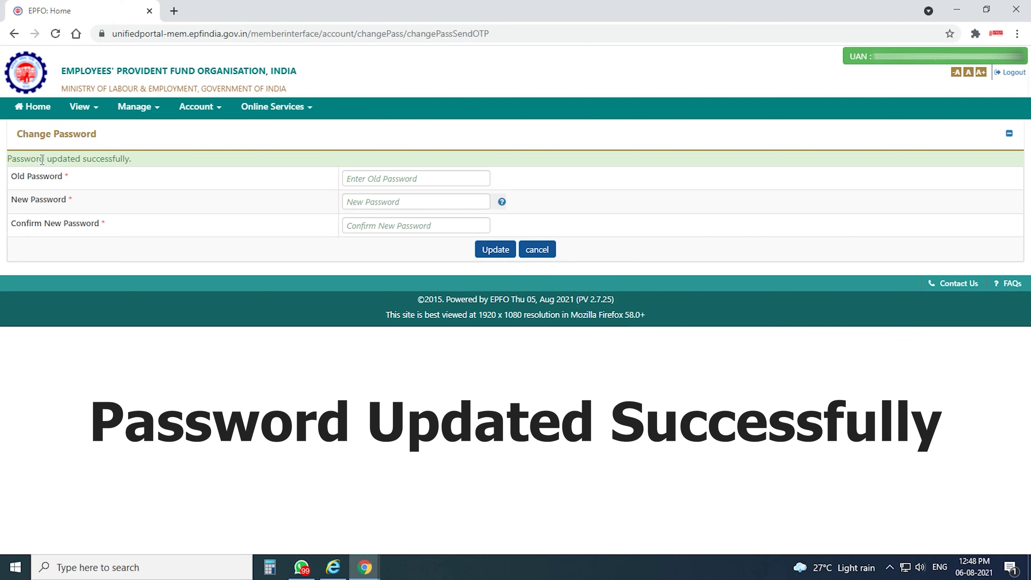
drag(9, 159, 192, 159)
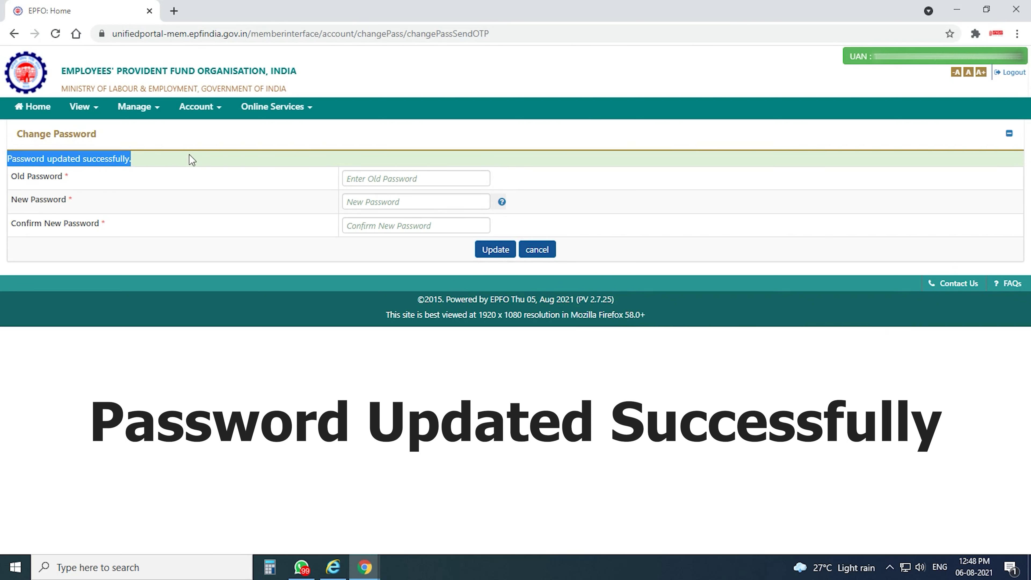
click(192, 160)
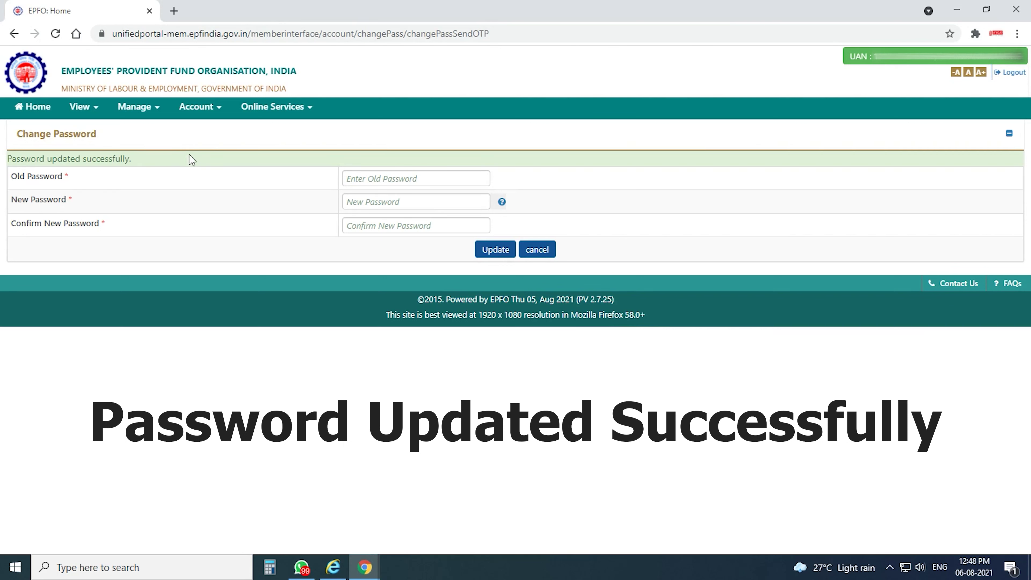
- Open a bank entry on the member's KYC page and fill in and confirm the bank account number
click(153, 117)
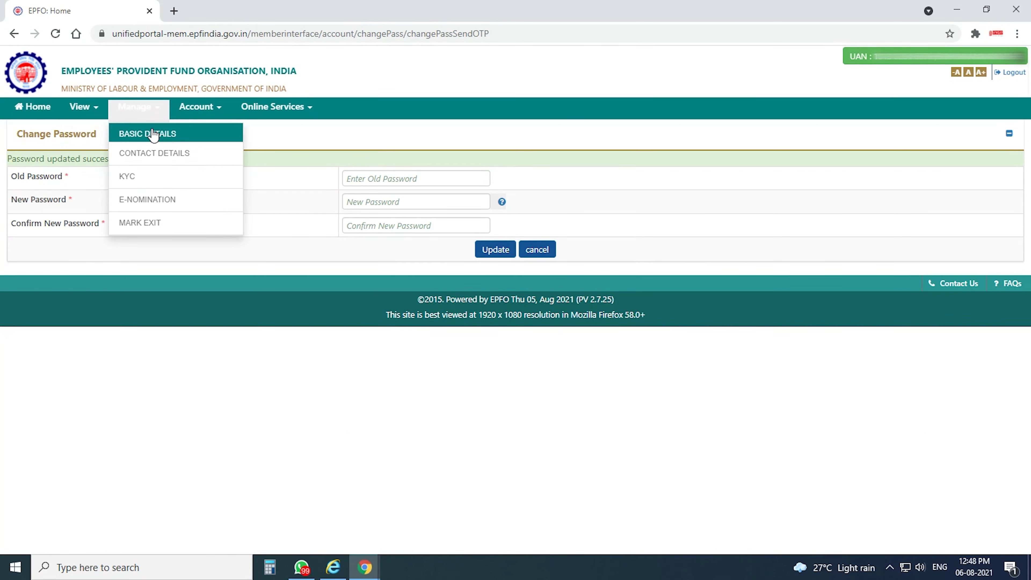
click(142, 179)
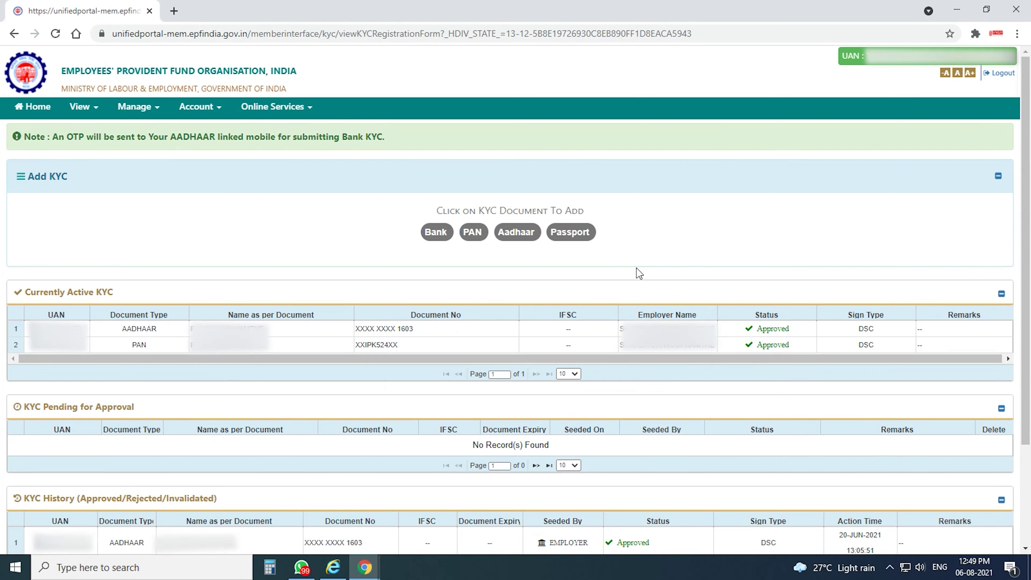
click(443, 235)
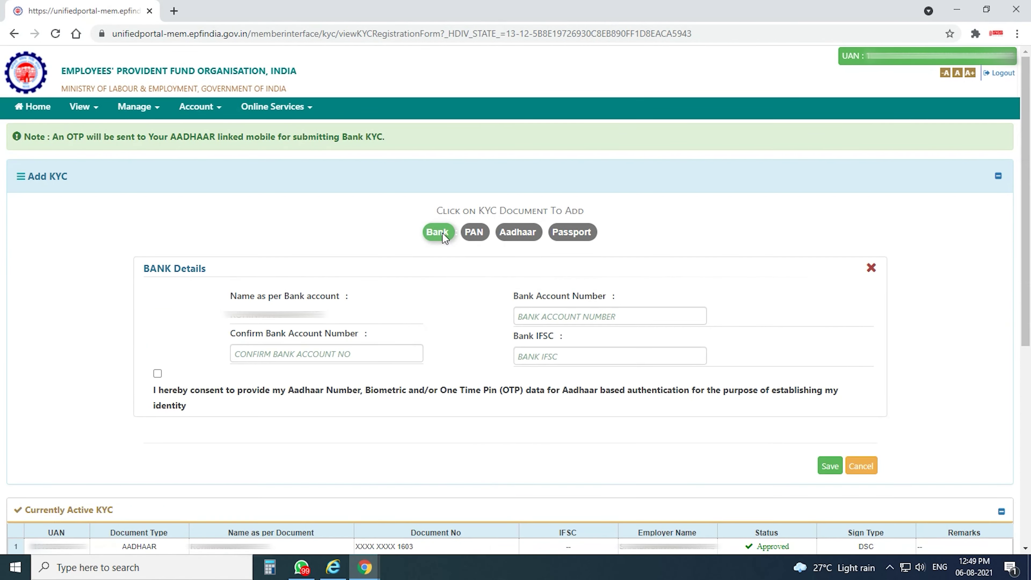
click(550, 315)
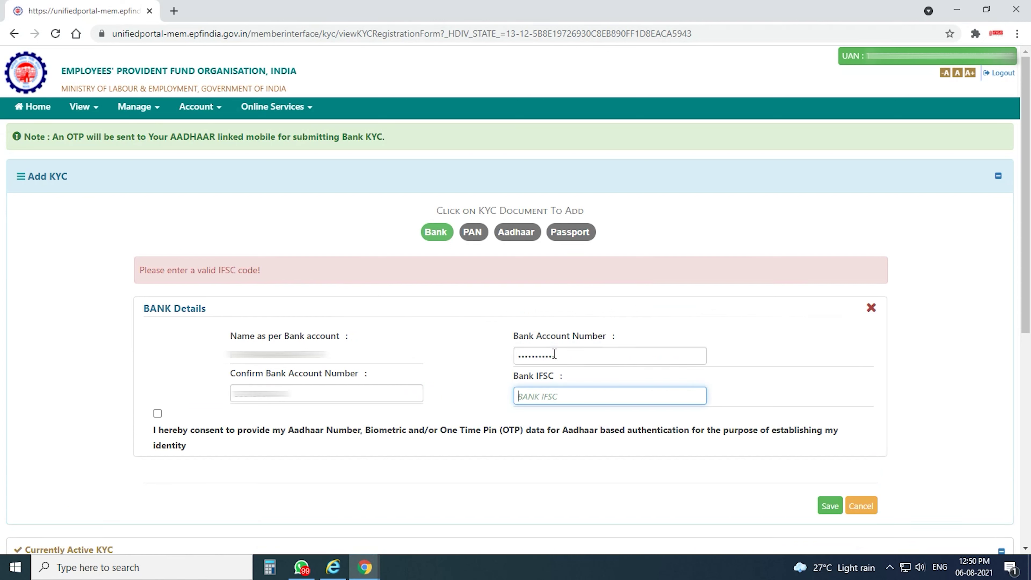
- Enter the bank IFSC SBIN0001135, give the Aadhaar authentication consent, verify the IFSC and save the bank details
text(SBIN0001135)
click(860, 433)
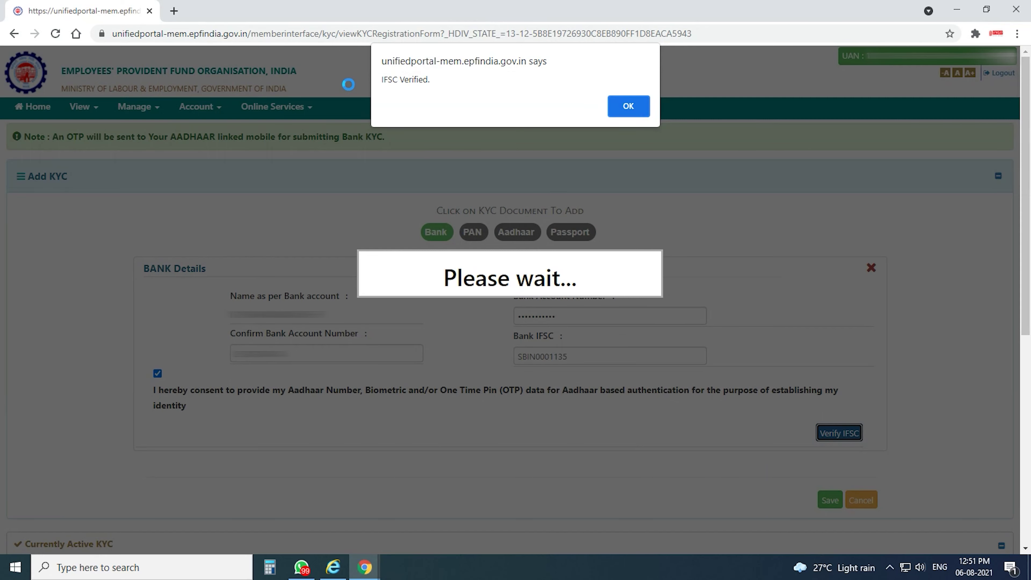
click(627, 106)
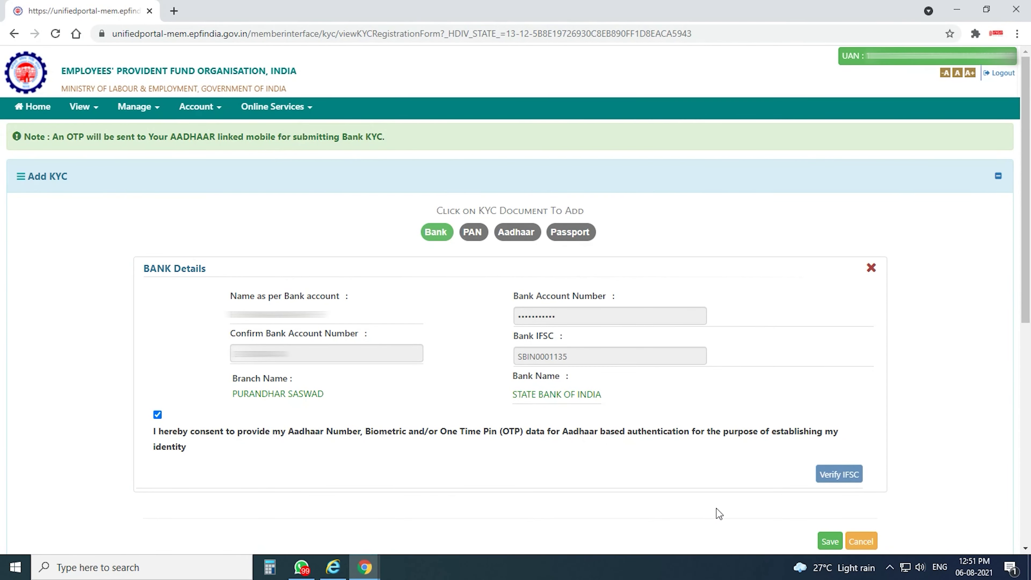
click(827, 541)
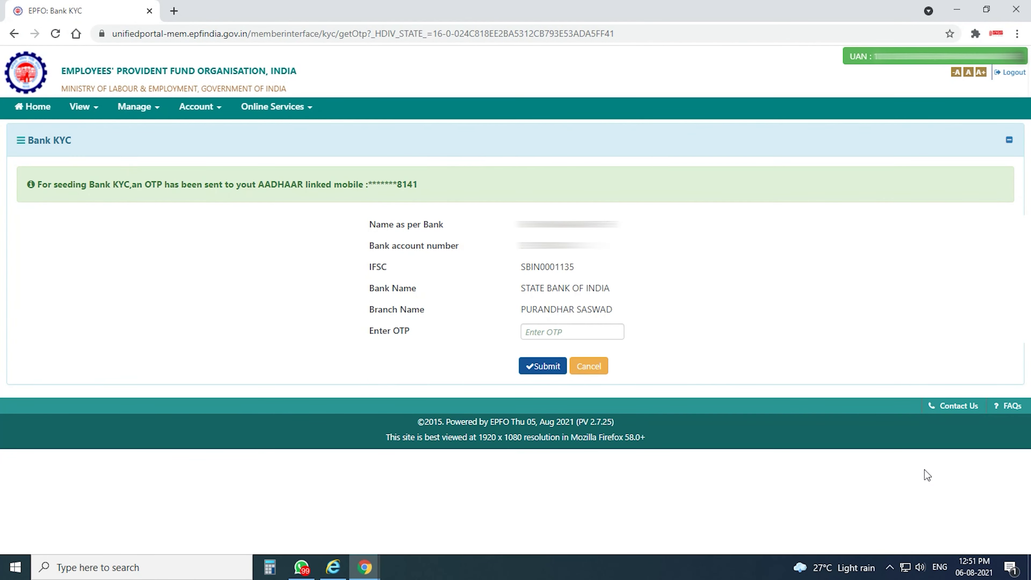
- Enter the OTP sent to the Aadhaar-linked mobile and submit the bank KYC
click(586, 330)
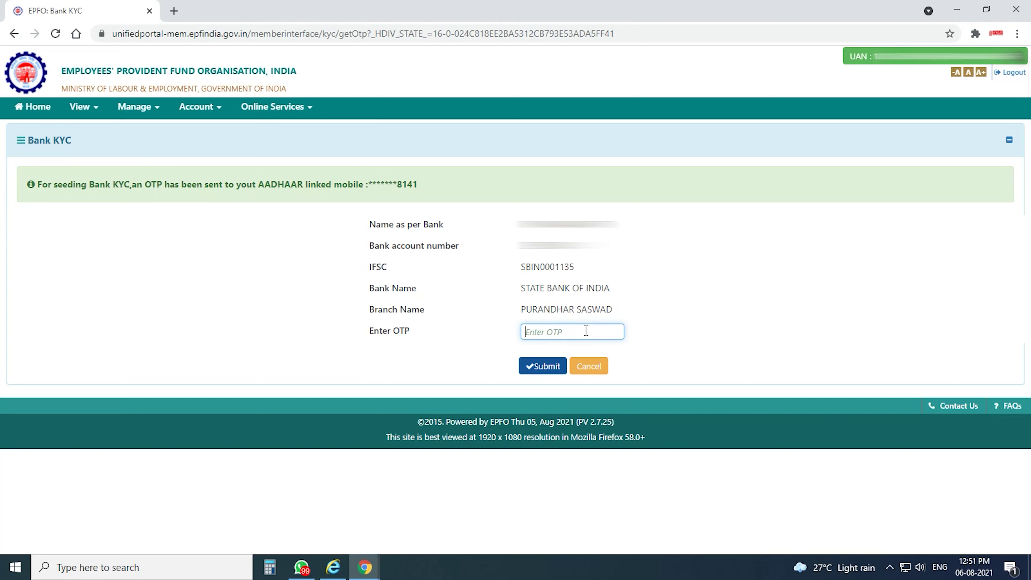
text(••••••)
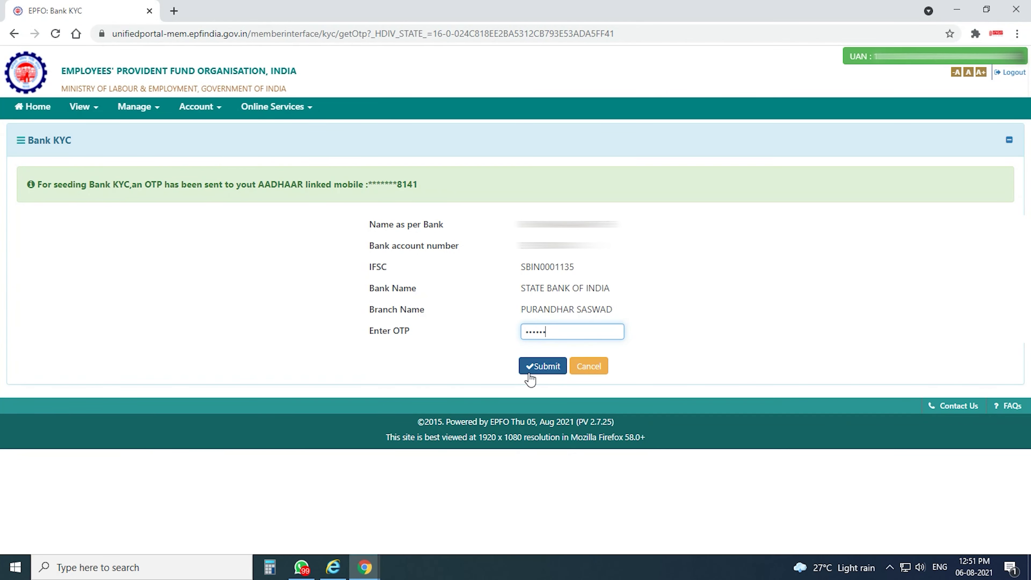
click(537, 367)
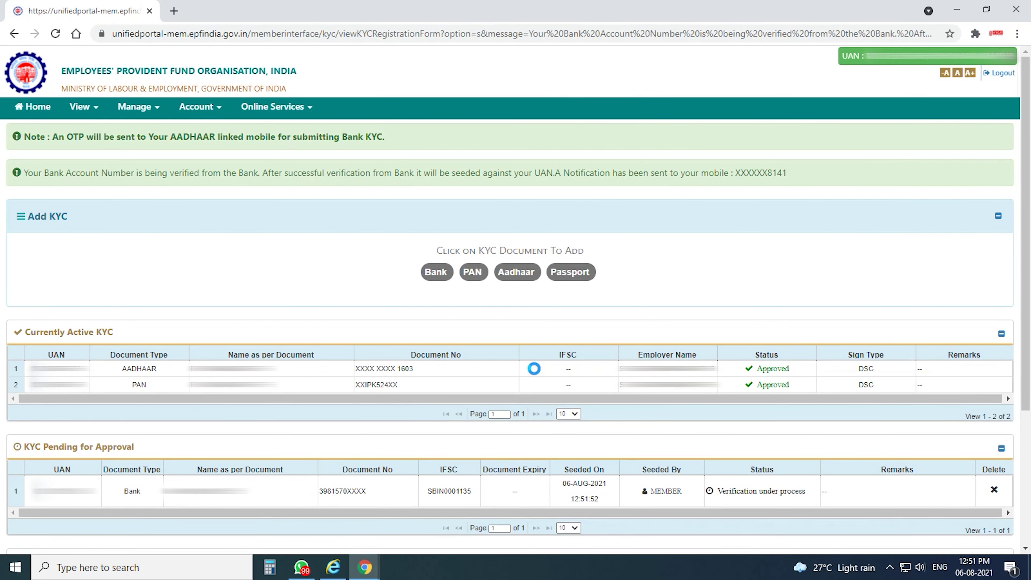
- Review the KYC records pending for approval and the currently active KYC records
drag(24, 447, 167, 448)
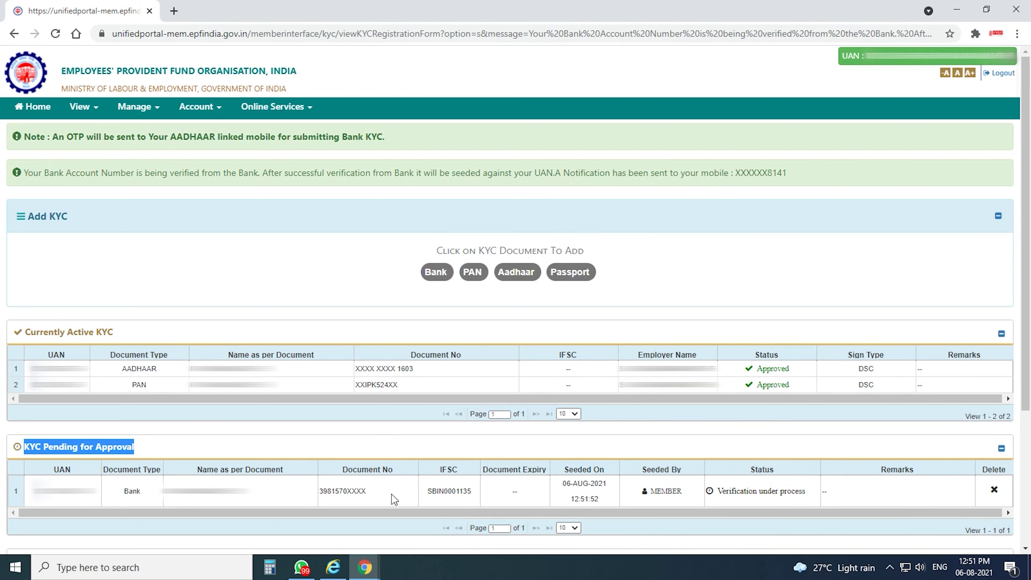
drag(32, 332, 145, 339)
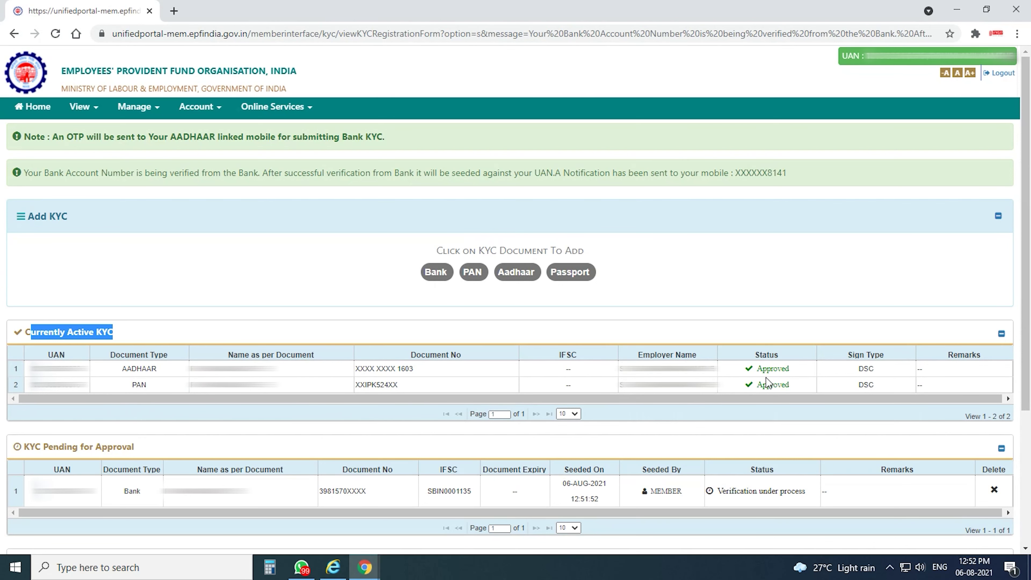